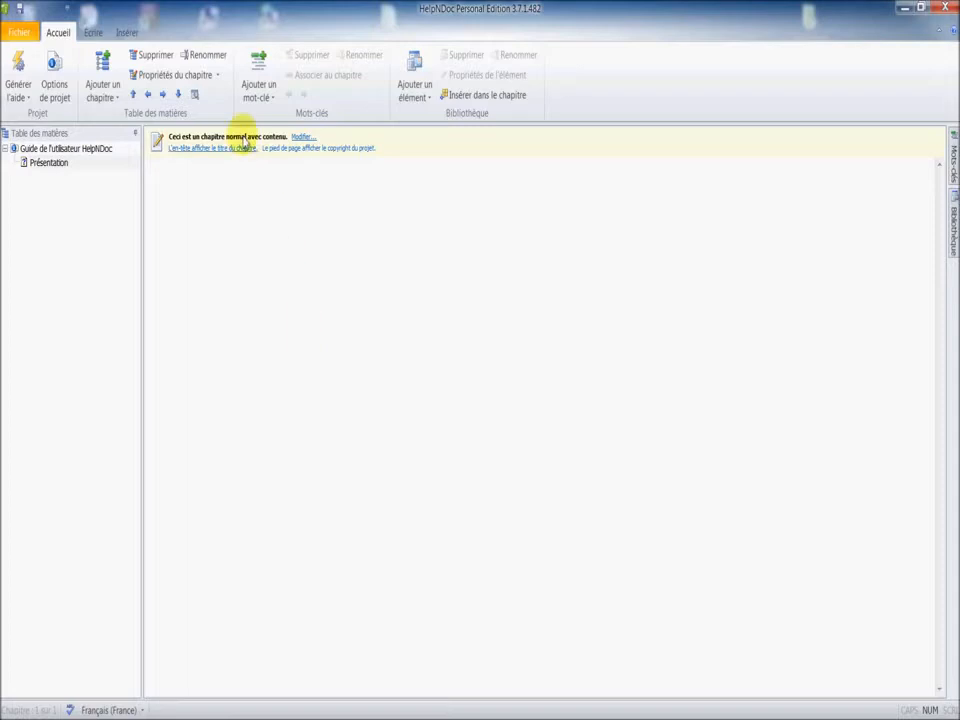
Step: Start inserting a new video into the Présentation chapter and name the library object "Presentation"
left_click(127, 34)
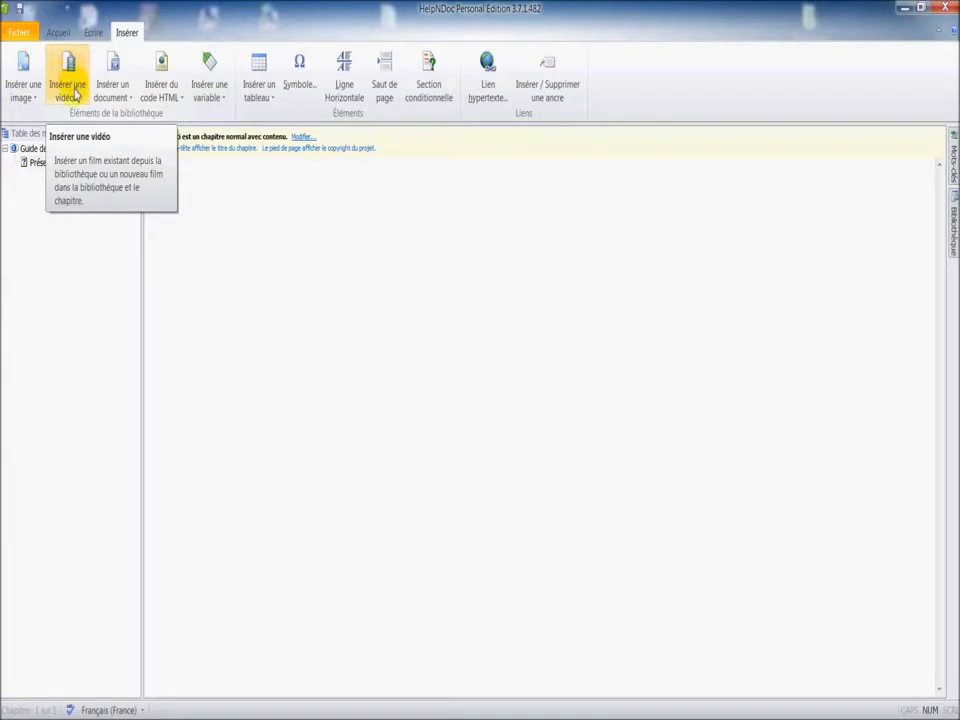
left_click(80, 99)
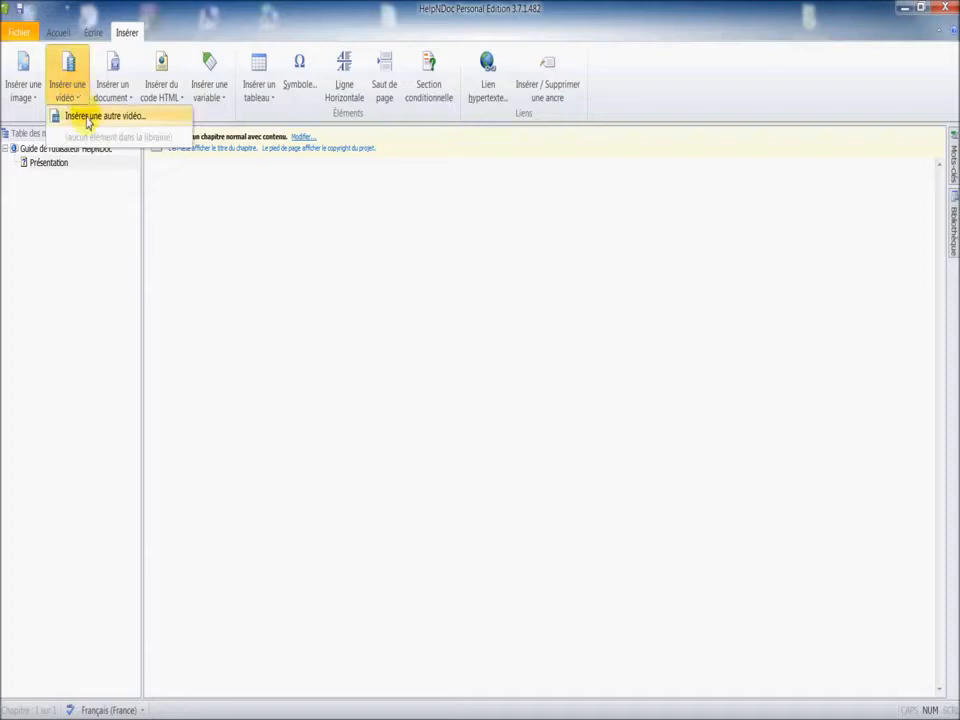
left_click(88, 119)
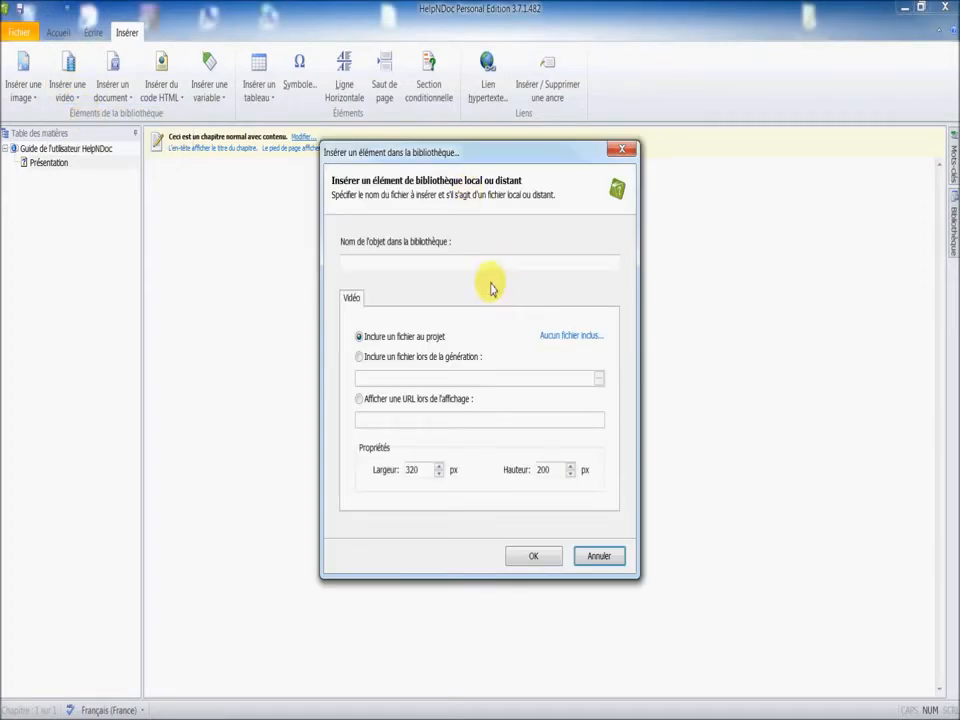
left_click(478, 266)
type("P")
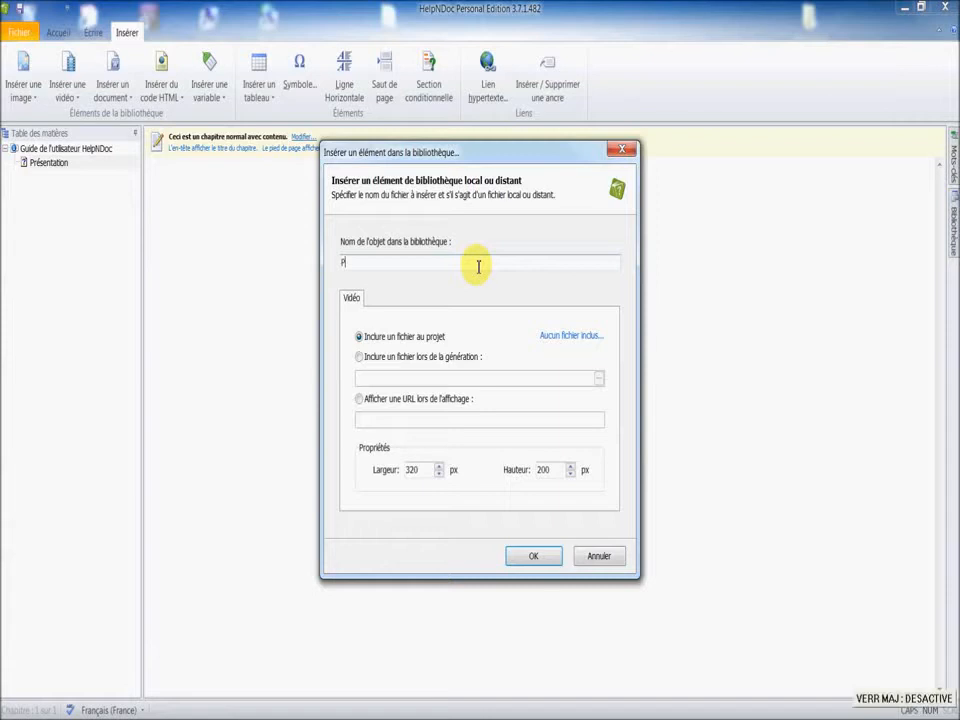
type("résentation")
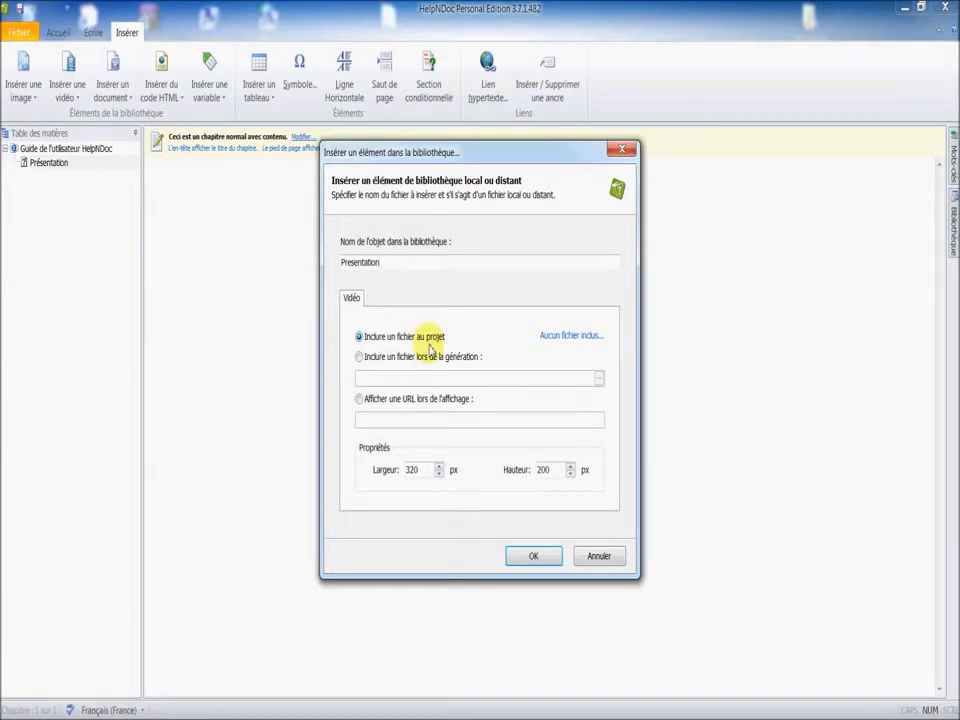
Step: Set the video to be included at generation time, using Presentation.mp4 from the Rushes folder as its source
left_click(360, 357)
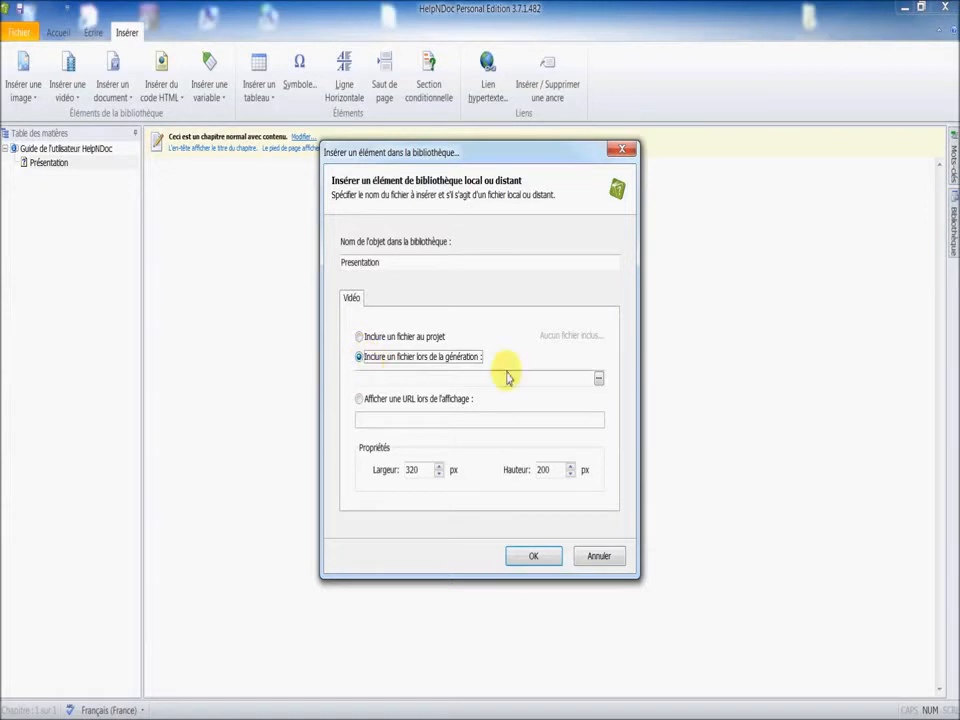
left_click(598, 381)
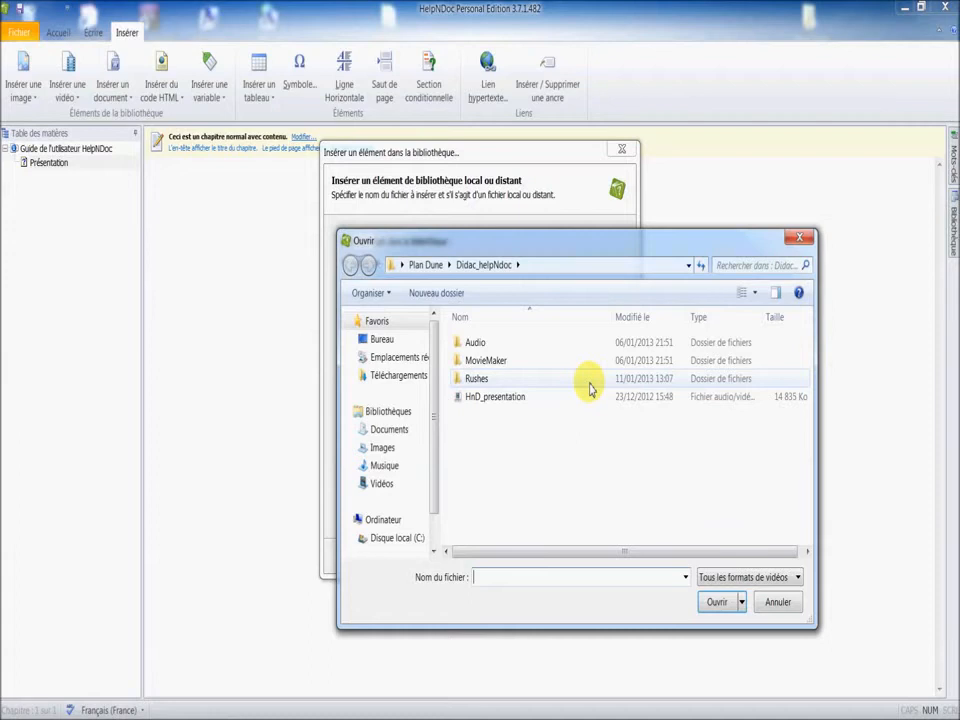
double_click(478, 379)
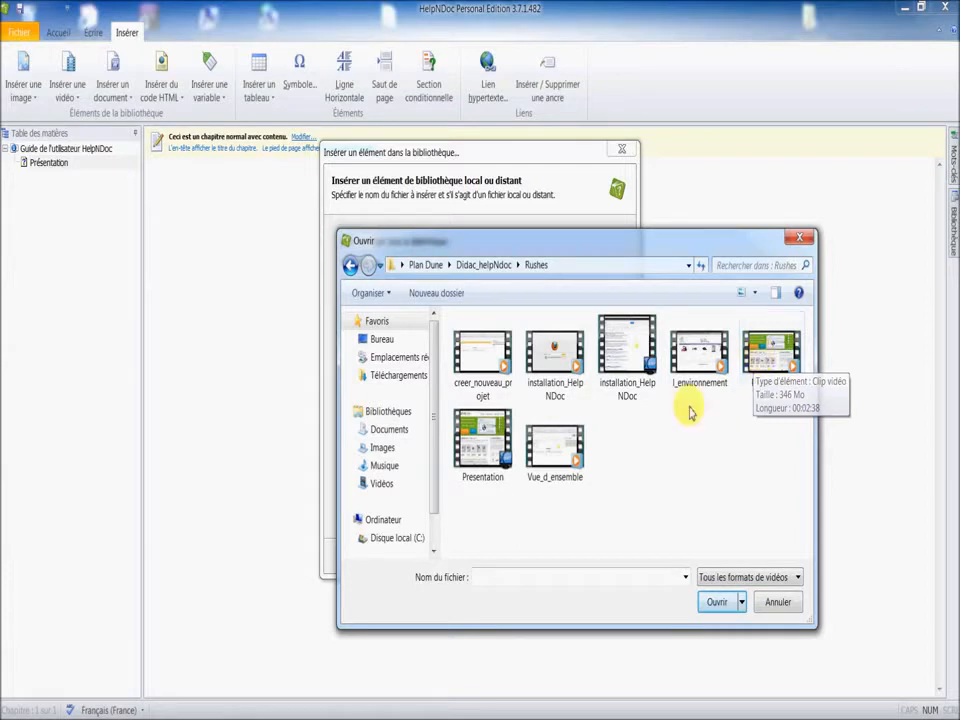
left_click(493, 447)
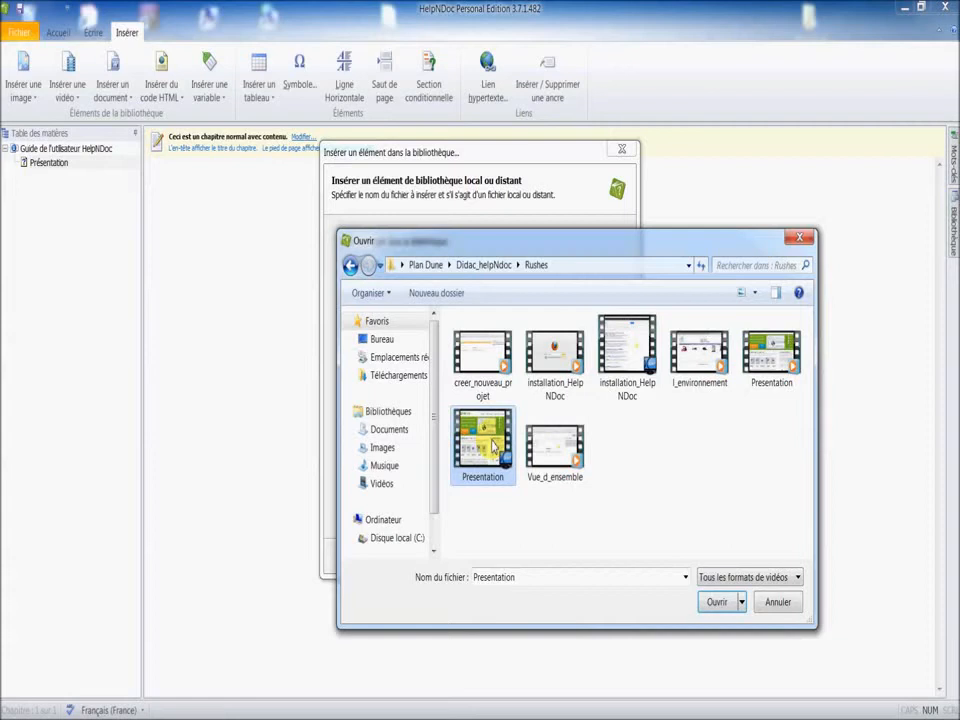
double_click(493, 447)
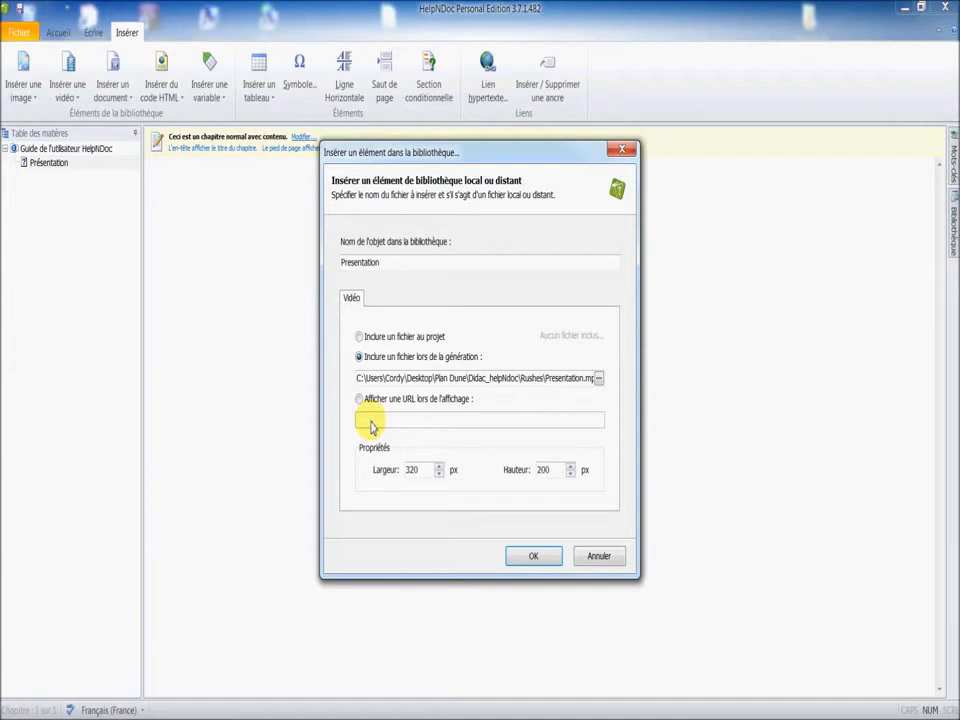
Step: Set the video's width to 640 px and height to 480 px, and insert it into the chapter
left_click_drag(428, 469, 376, 477)
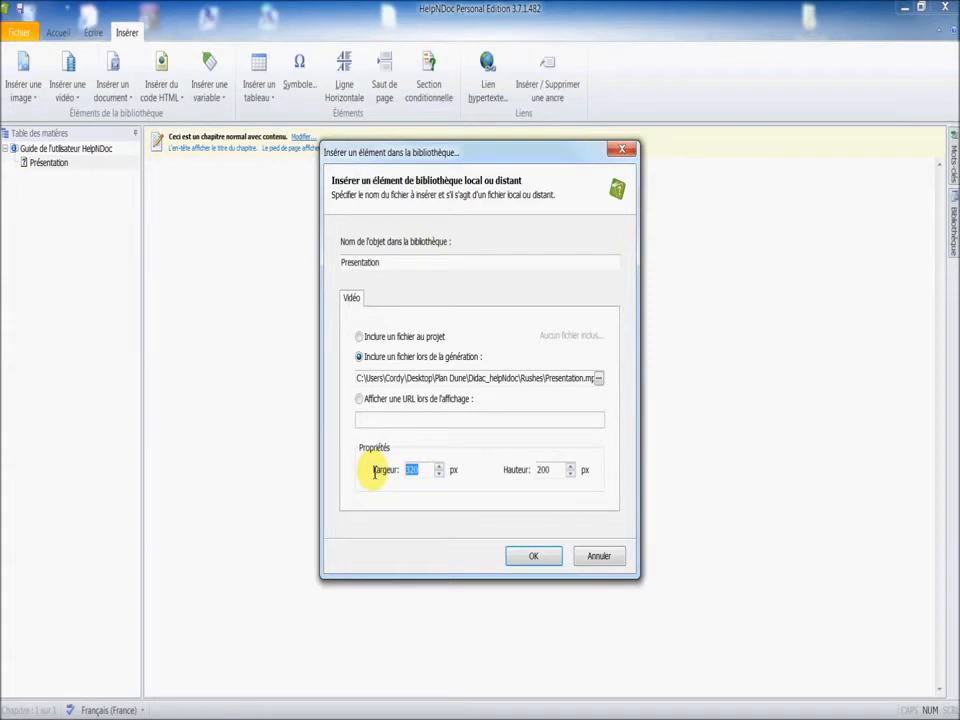
type("640")
key("Tab")
type("480")
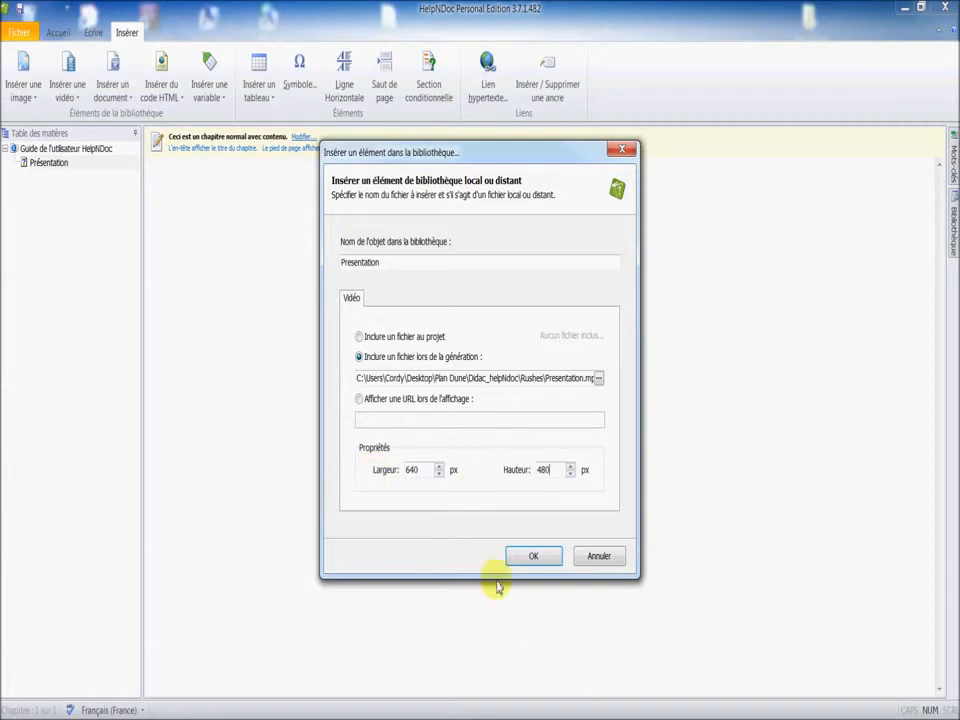
left_click(527, 559)
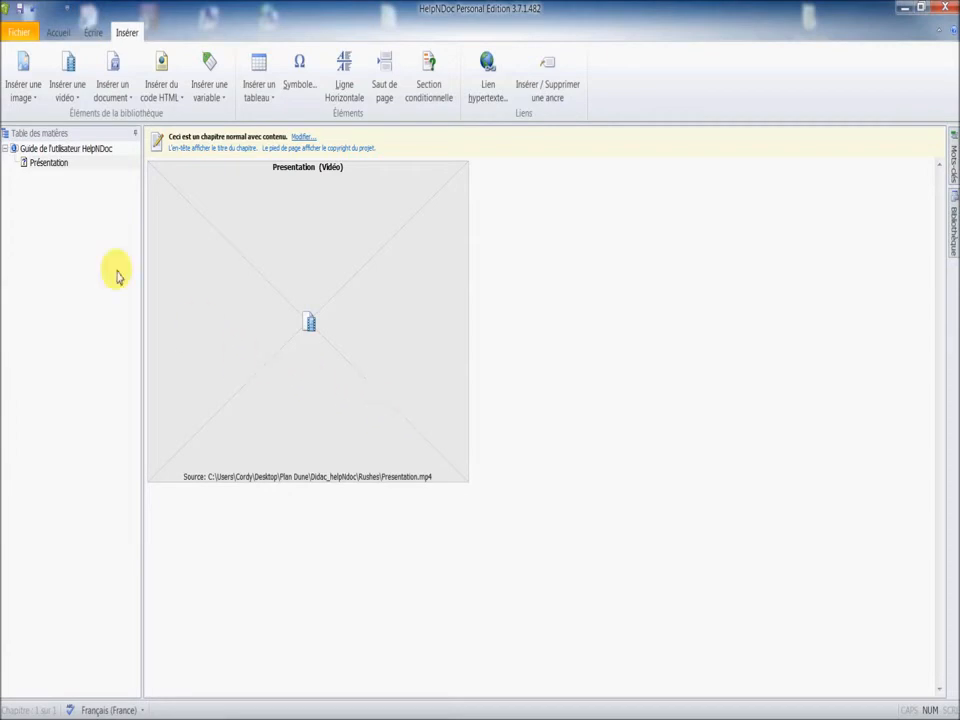
Step: Generate the HTML documentation, check the embedded video in the browser, and close the page and the generation report
left_click(57, 34)
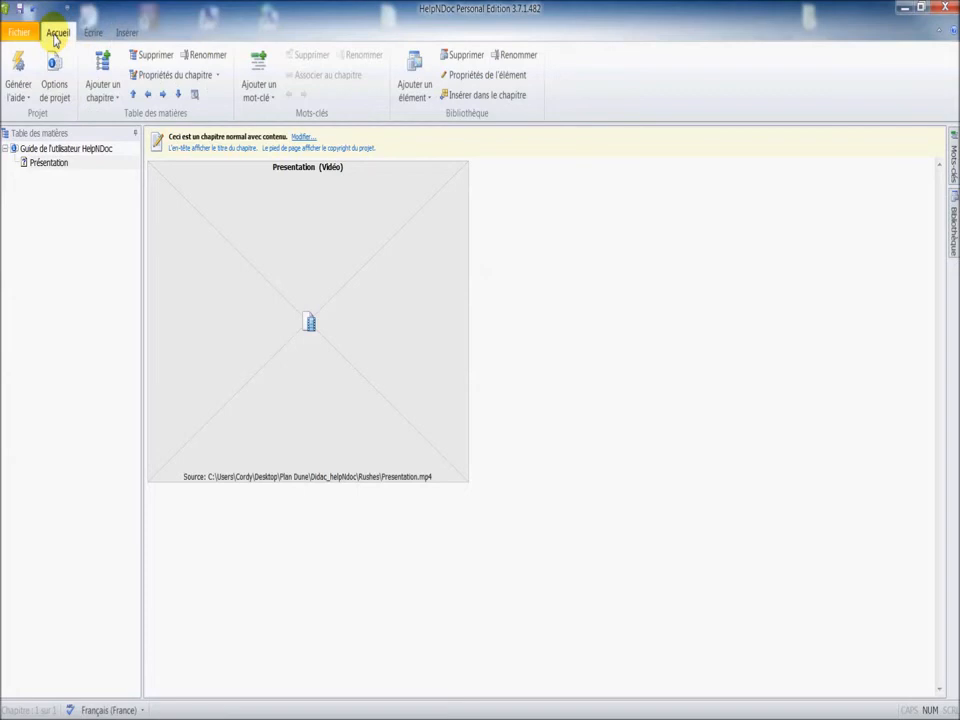
left_click(29, 97)
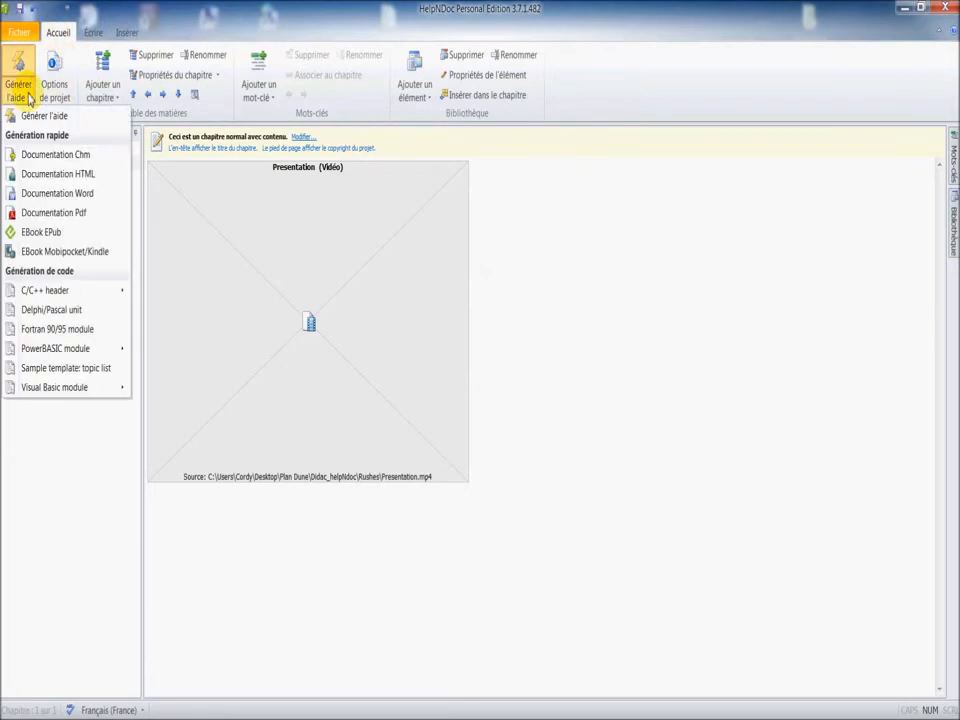
left_click(43, 173)
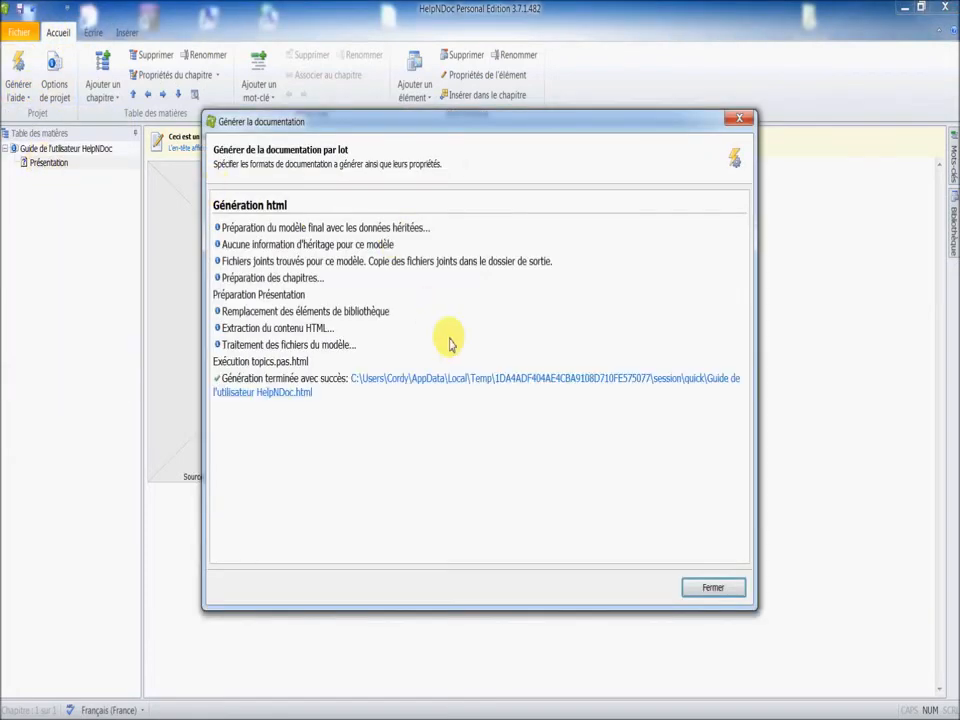
left_click(491, 380)
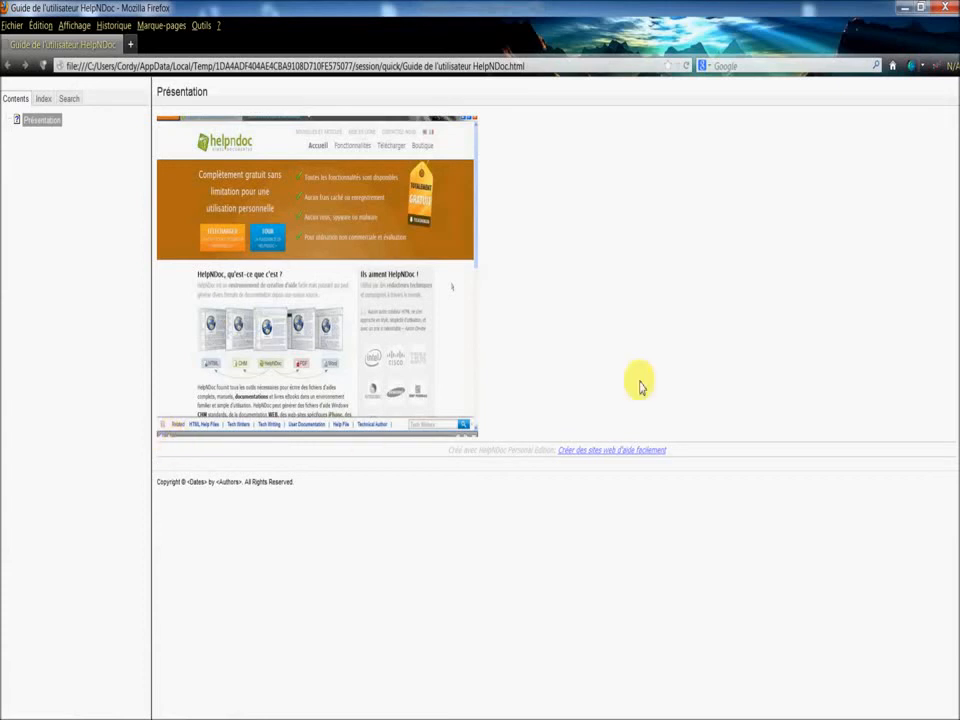
left_click(953, 11)
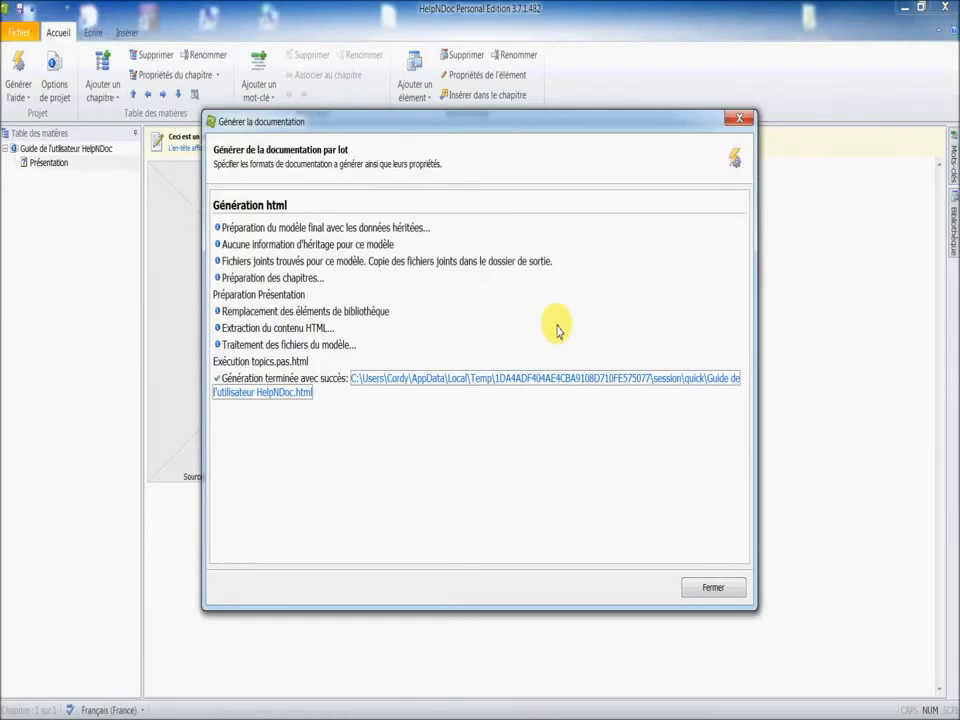
left_click(731, 119)
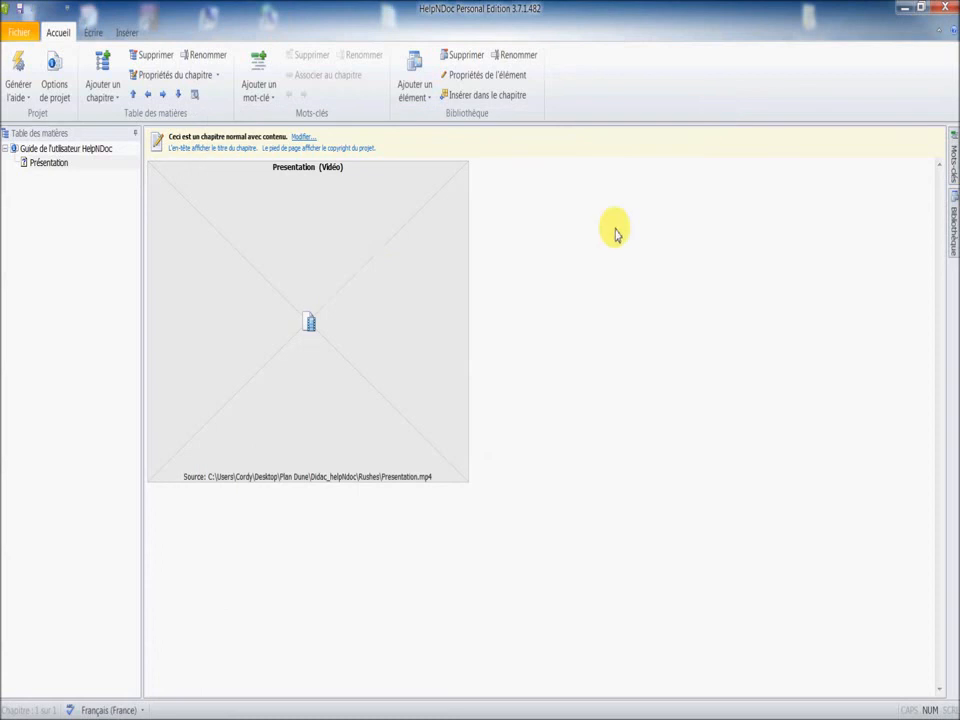
Step: Edit the properties of the inserted Presentation video, setting its width to 670 px and height to 505 px
left_click(357, 245)
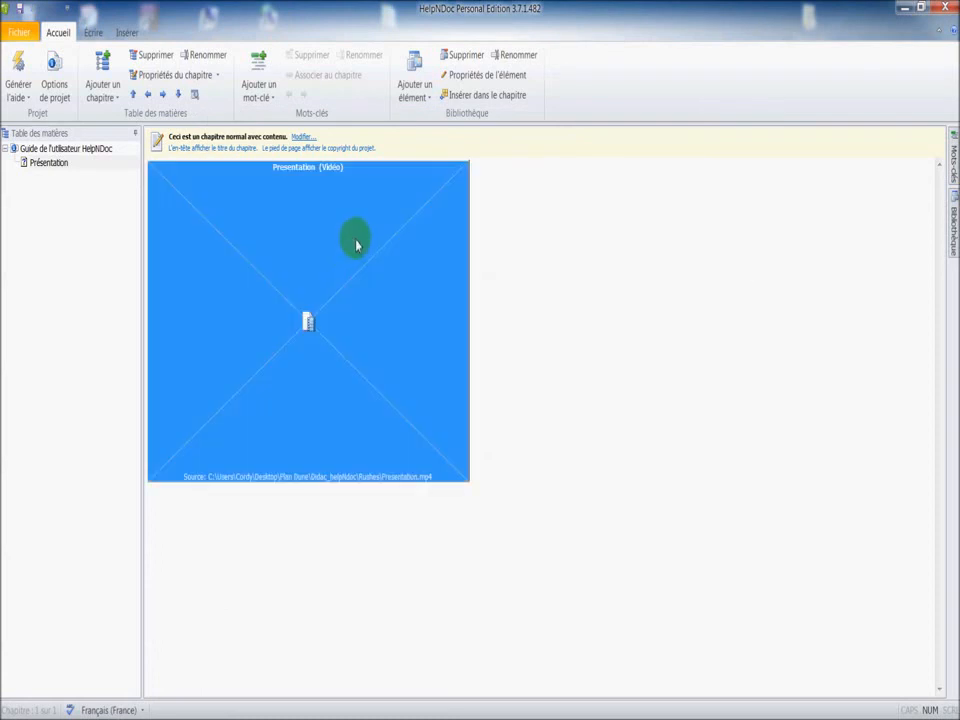
left_click(480, 75)
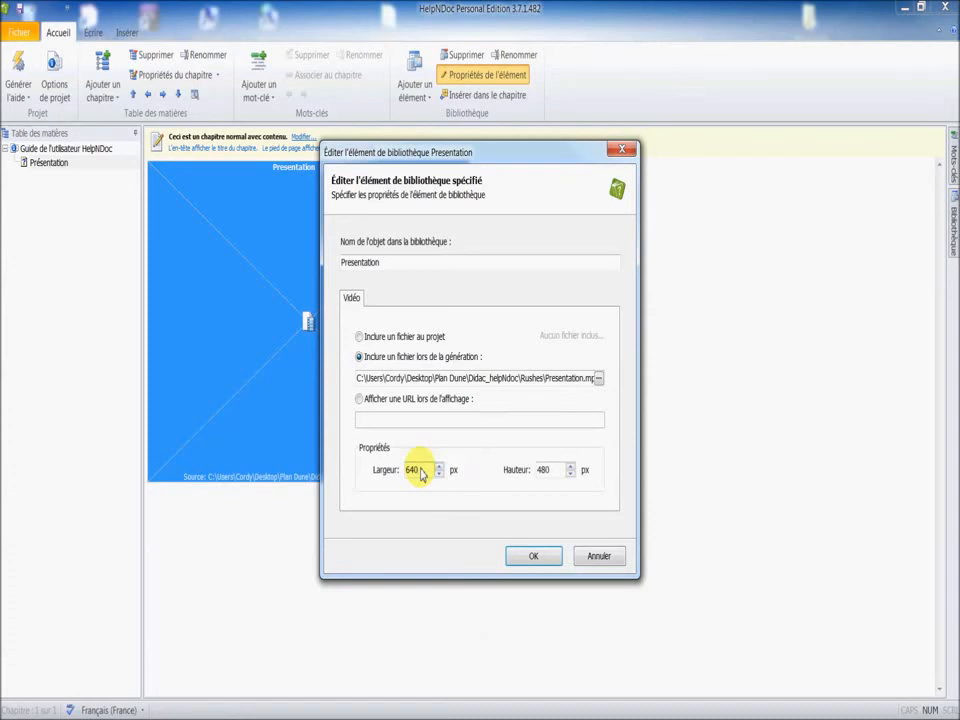
left_click_drag(421, 474, 404, 476)
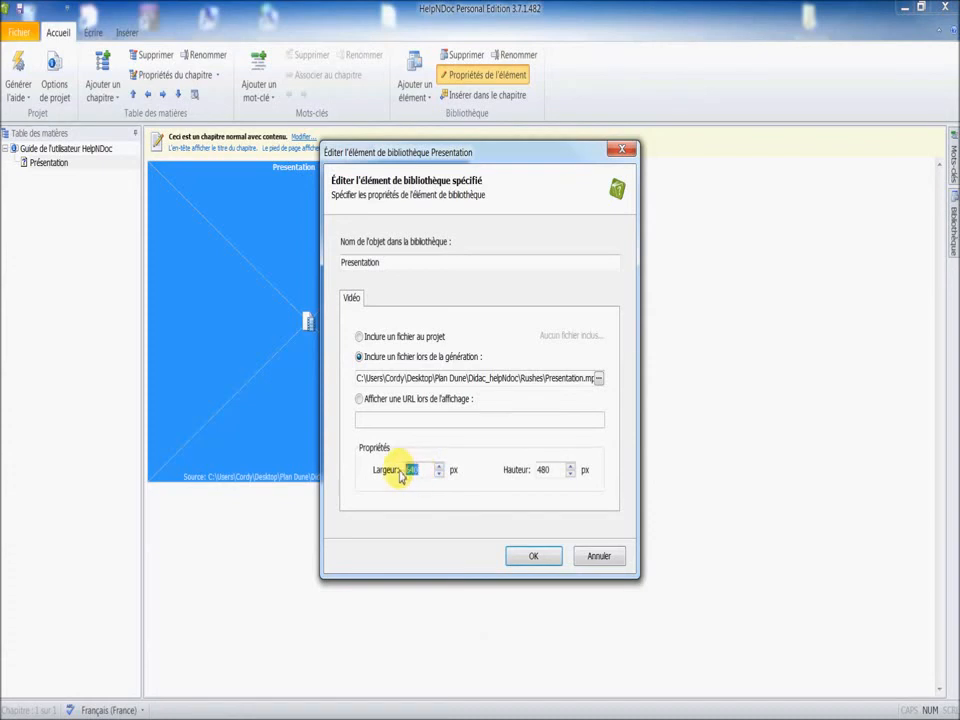
type("670")
left_click_drag(557, 471, 519, 478)
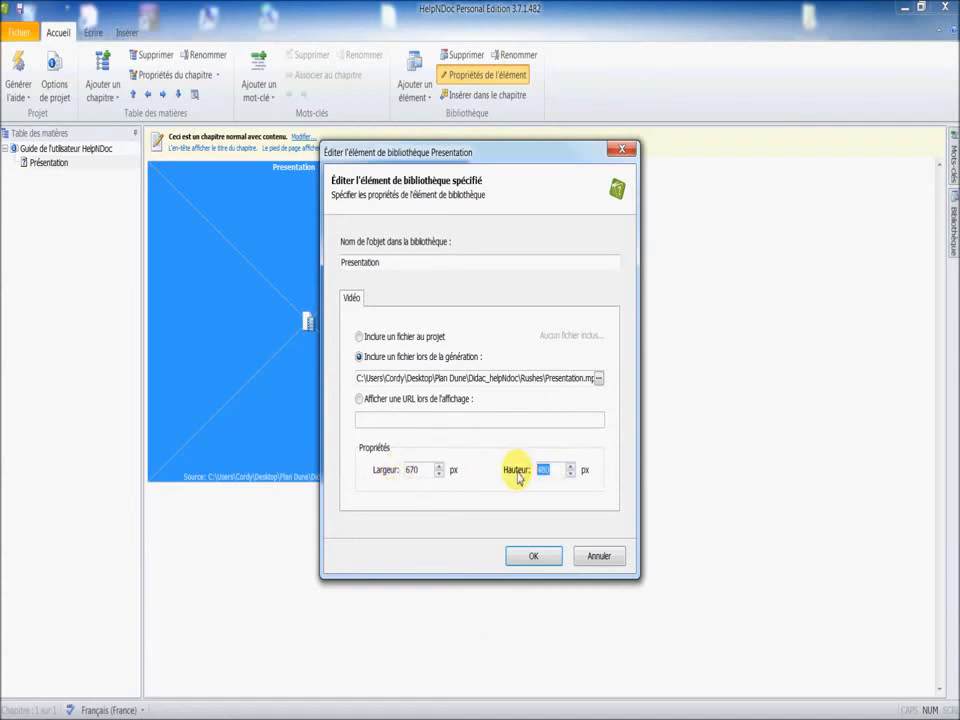
type("505")
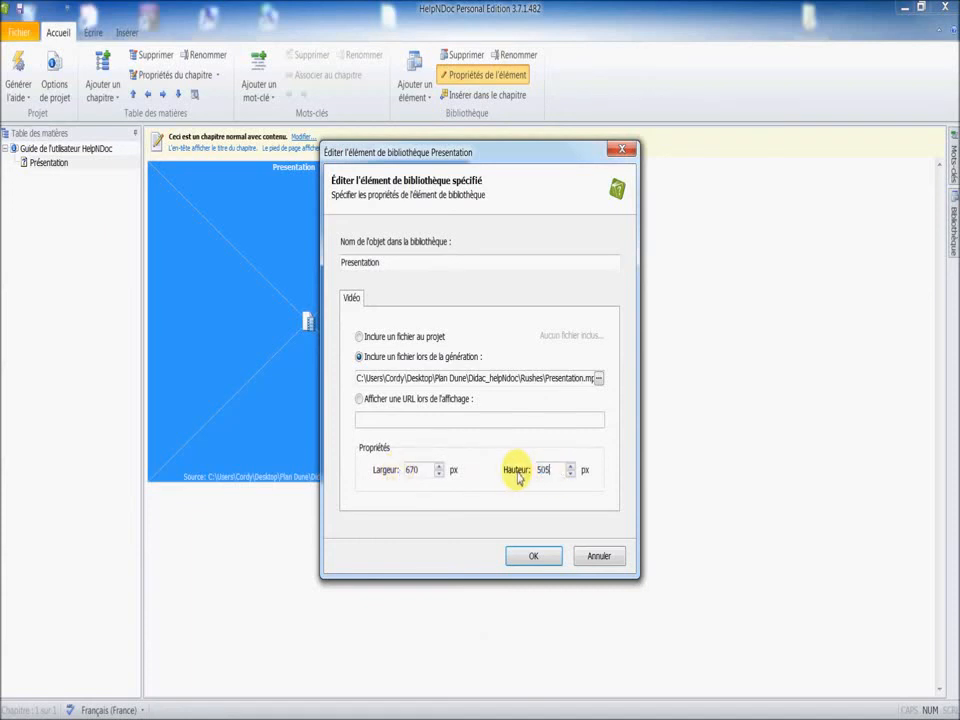
left_click(522, 555)
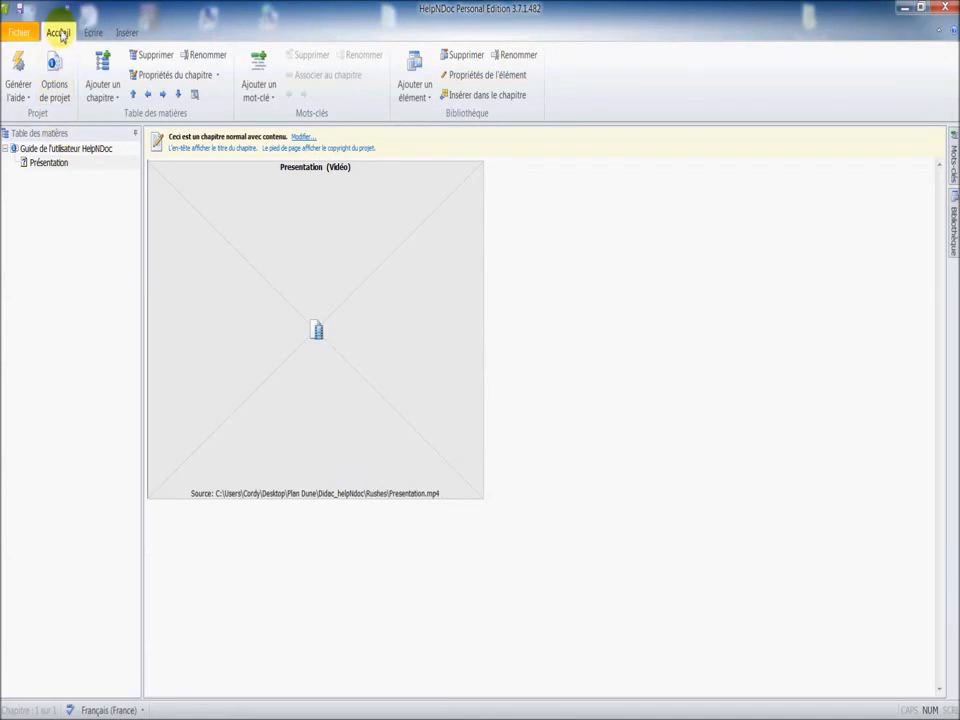
Step: Regenerate the HTML documentation with the resized video and open the generated help file
left_click(20, 92)
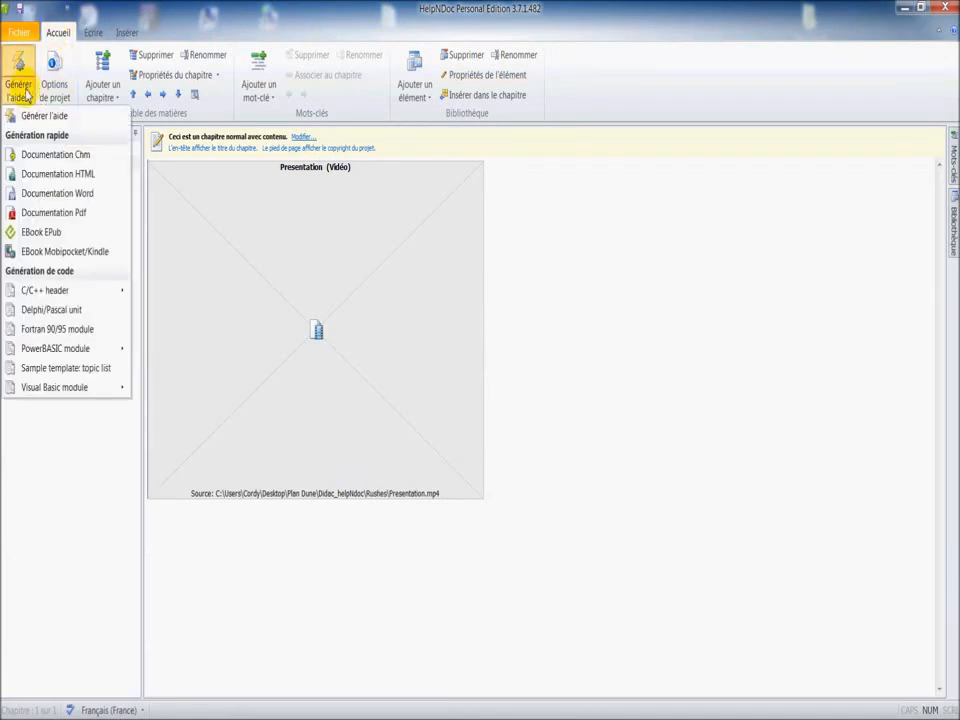
left_click(47, 173)
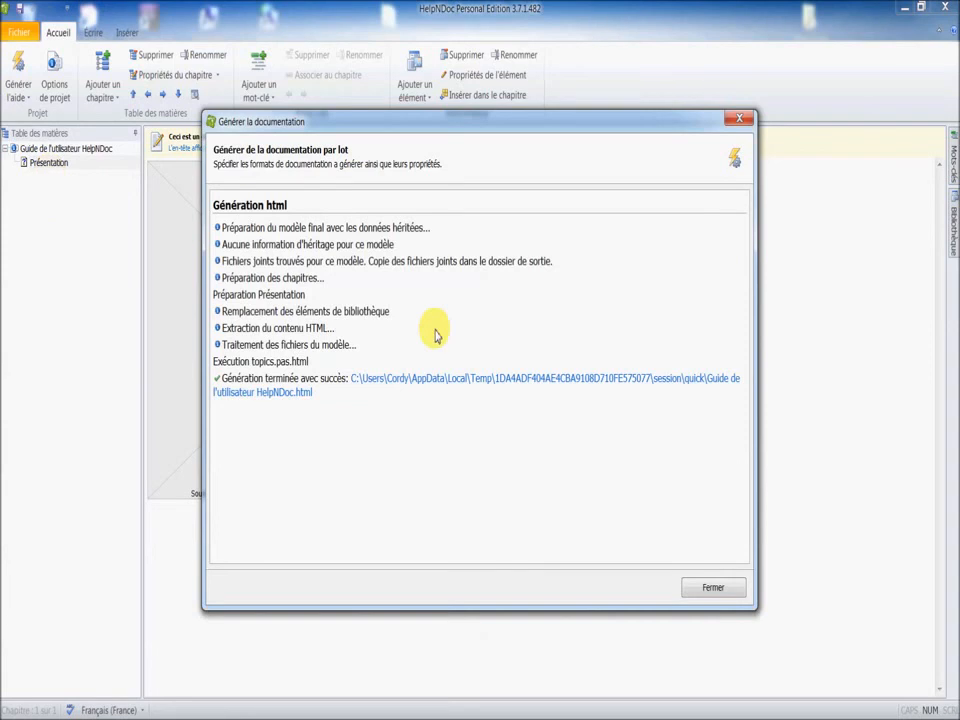
left_click(464, 379)
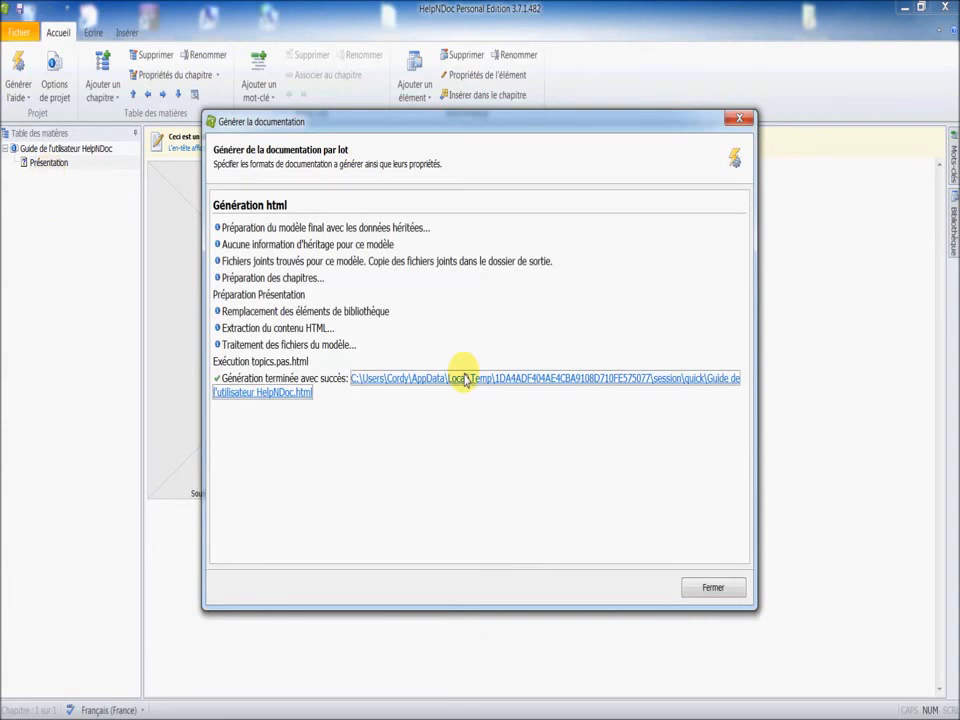